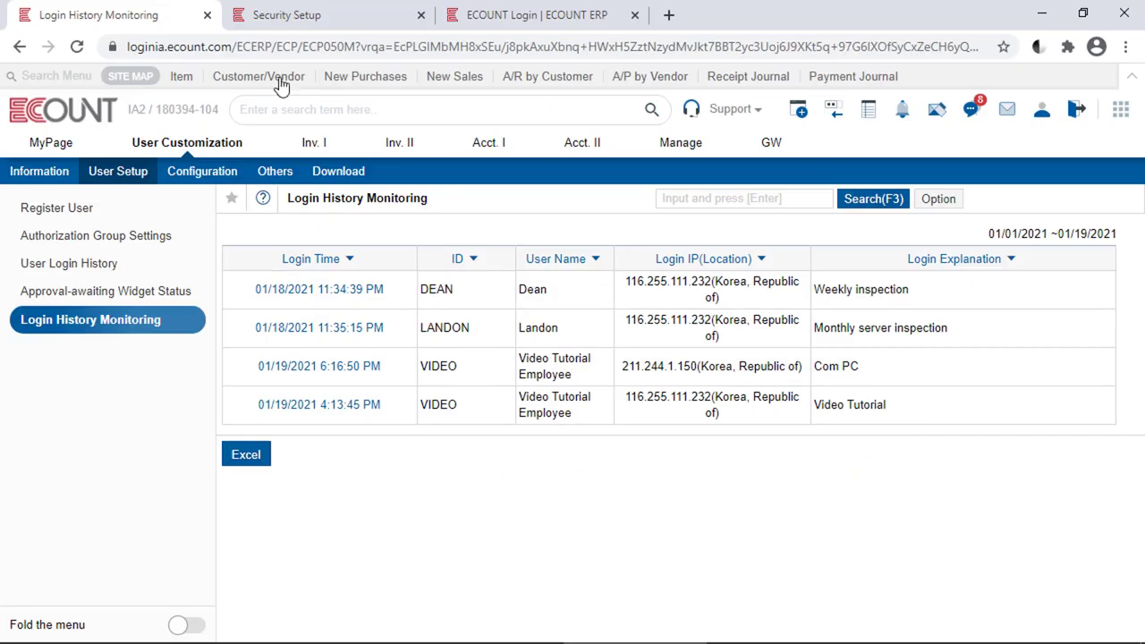
Open the Login History Monitoring settings under IP Security Setup and bring up the table of user and IP monitoring rules
click(322, 16)
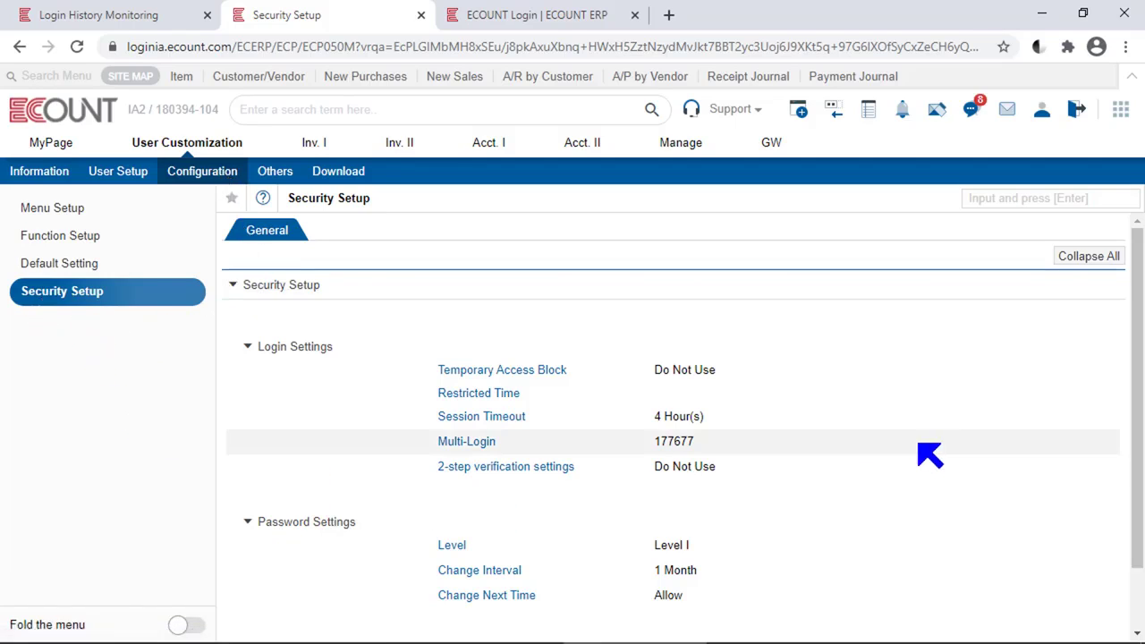
scroll(922, 443, down, 1)
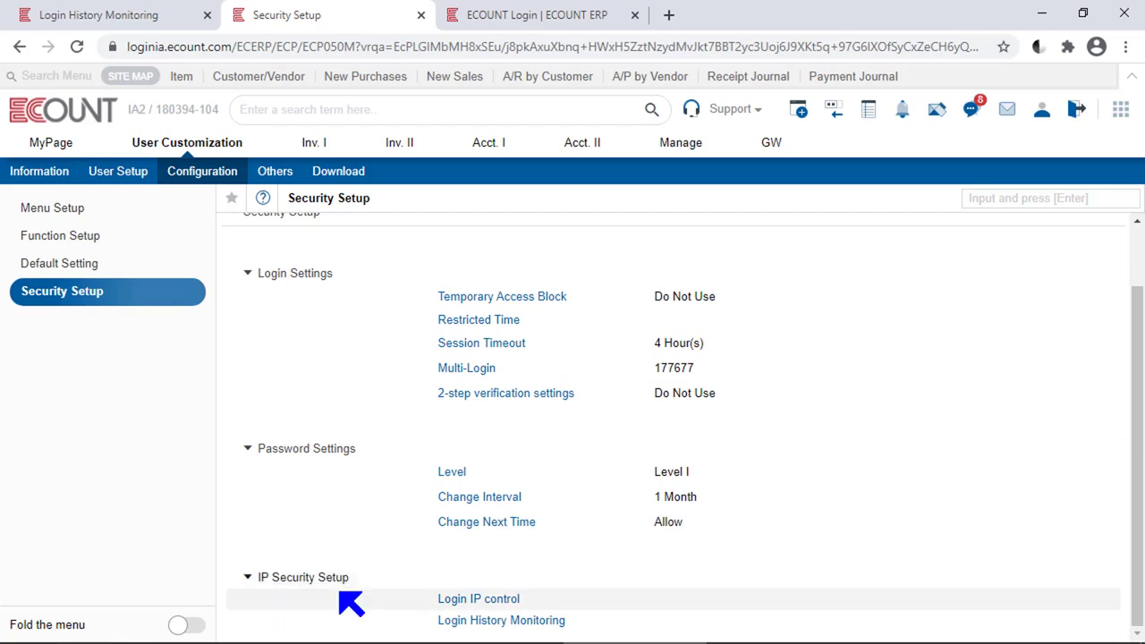
click(495, 624)
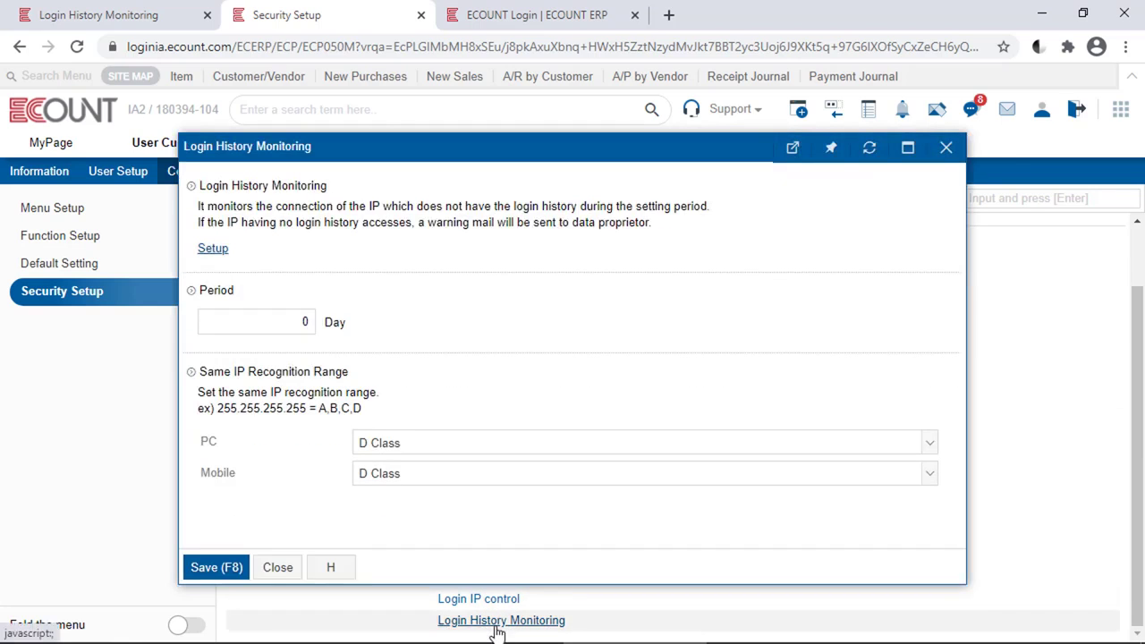
click(212, 249)
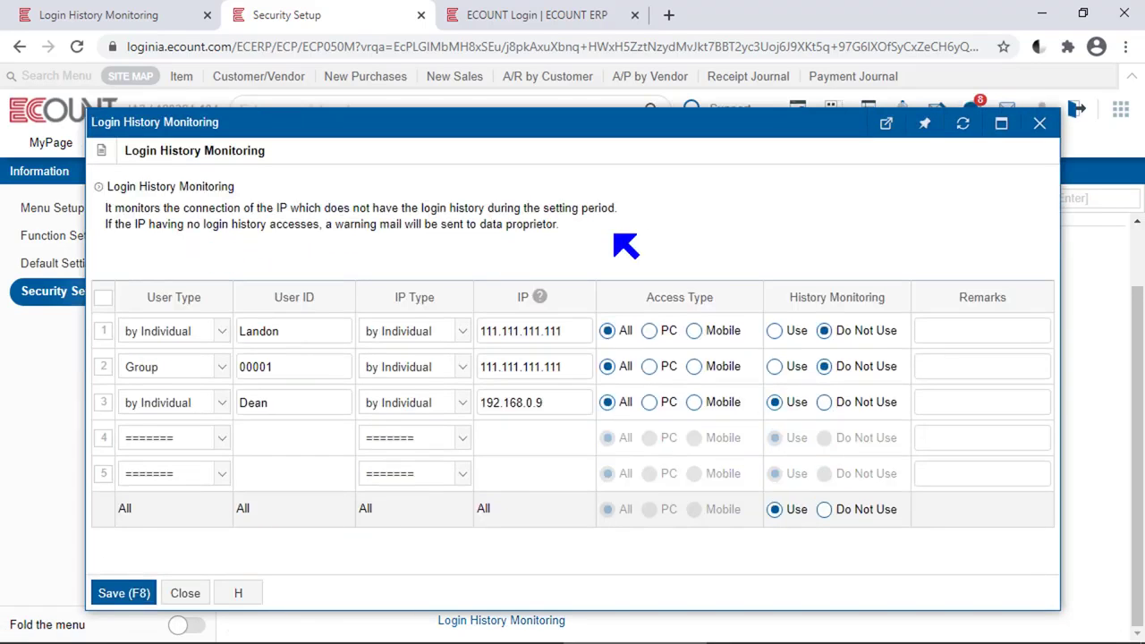
Add a fourth monitoring rule with user type All, IP type All and history monitoring set to Use, save it and check the saved table
click(198, 447)
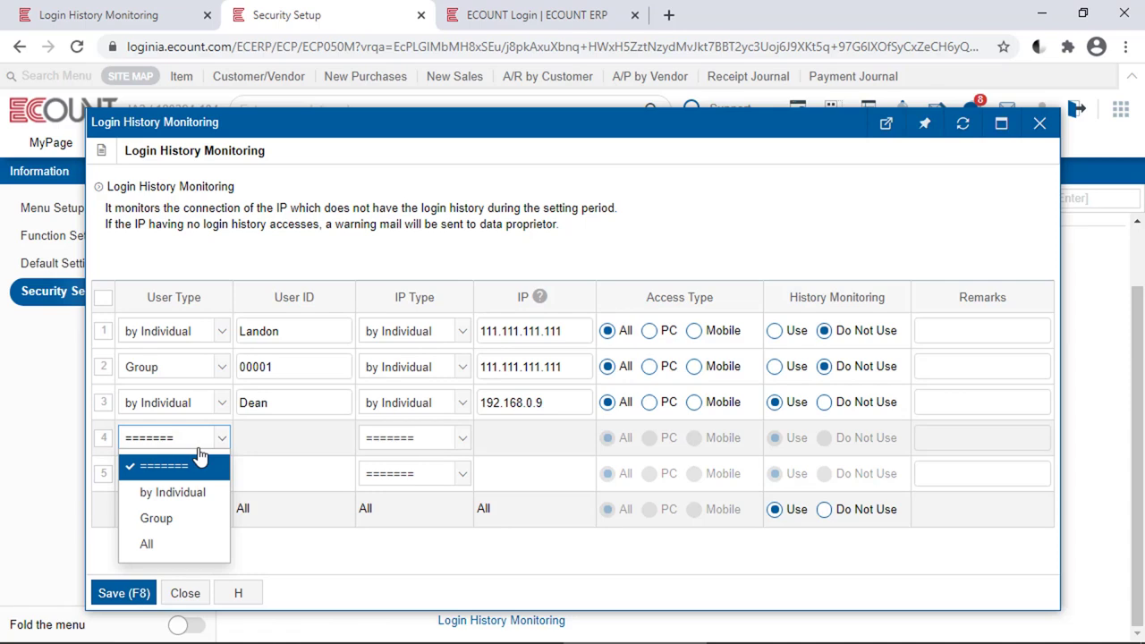
click(165, 548)
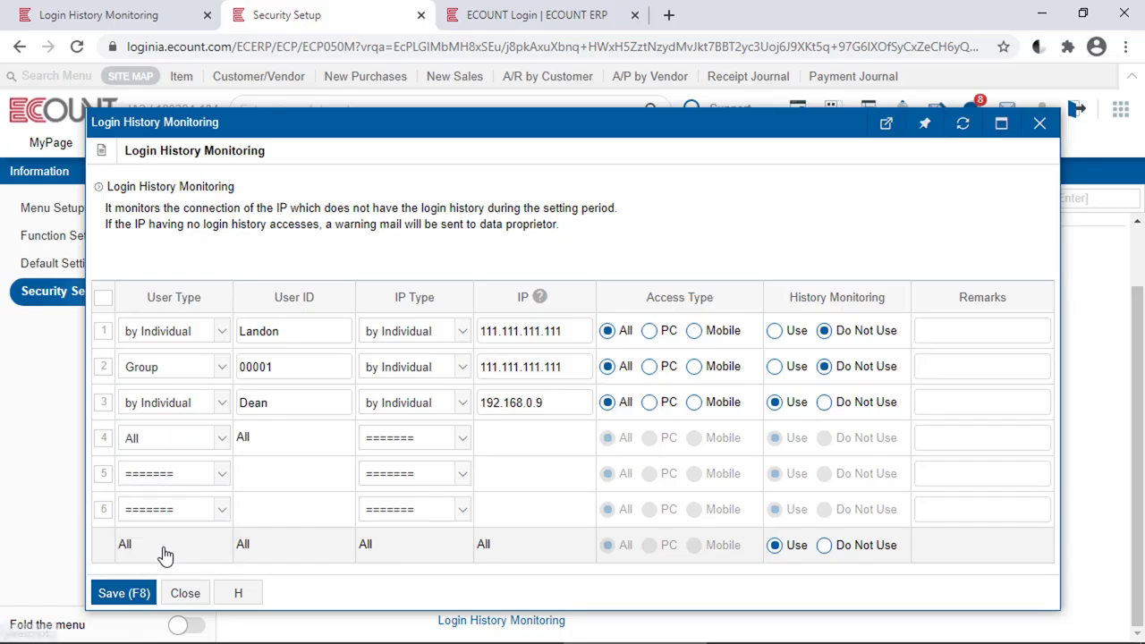
click(445, 437)
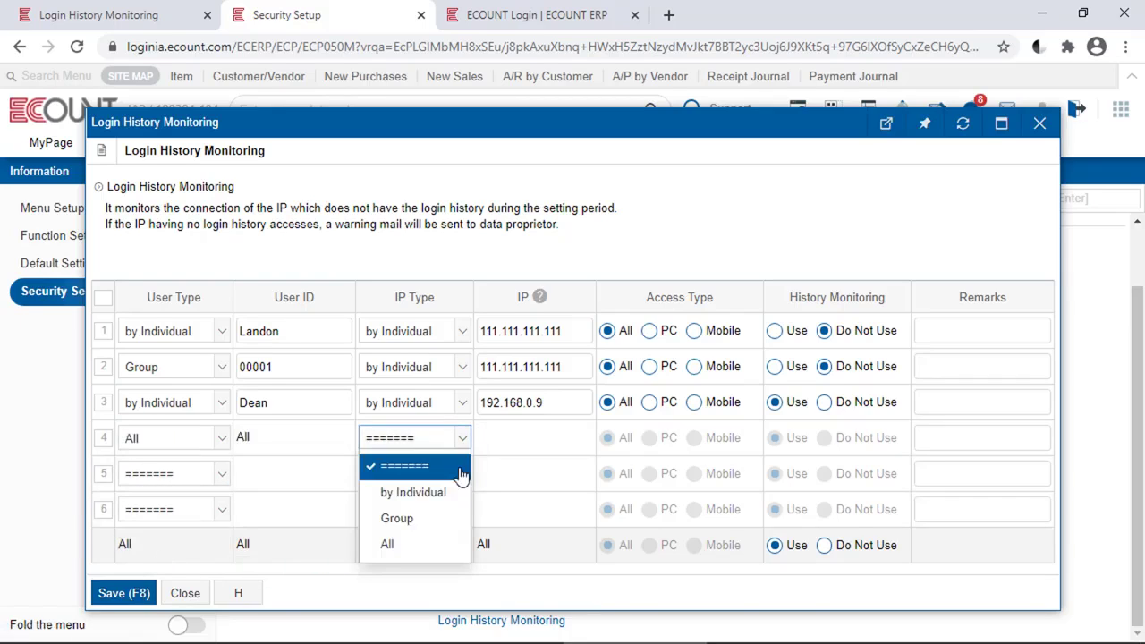
click(388, 544)
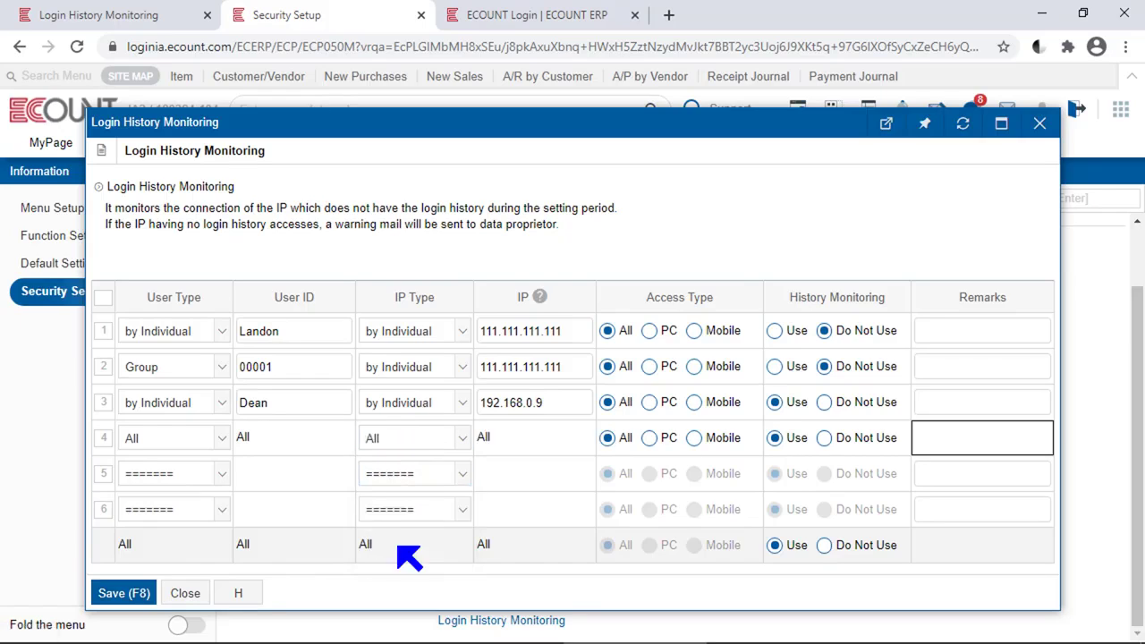
click(789, 446)
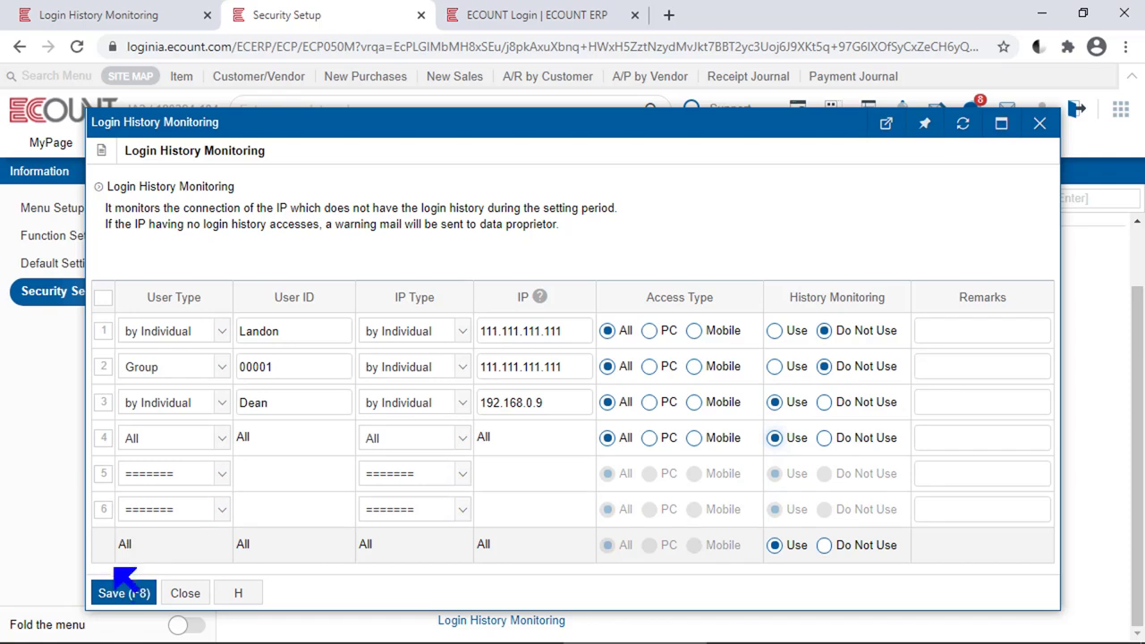
click(114, 596)
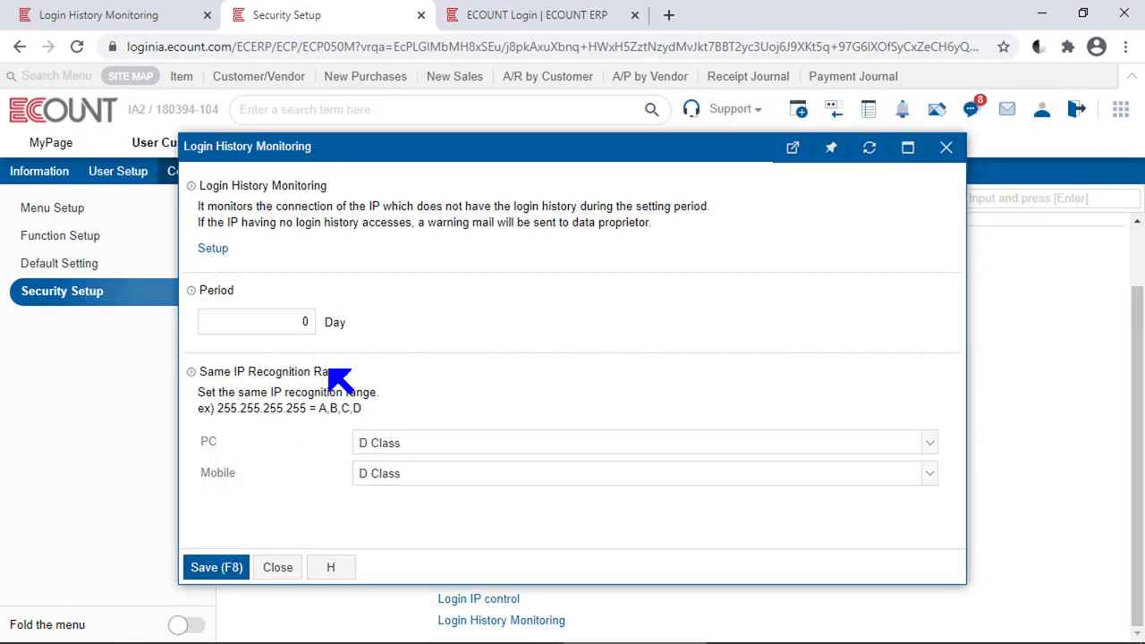
click(222, 255)
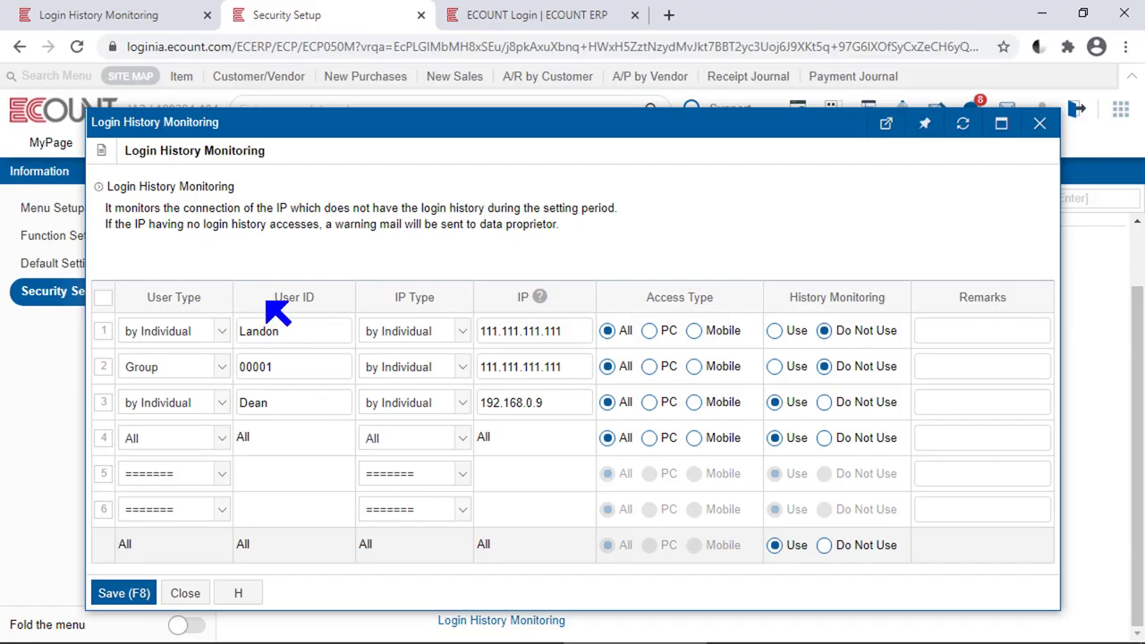
click(186, 594)
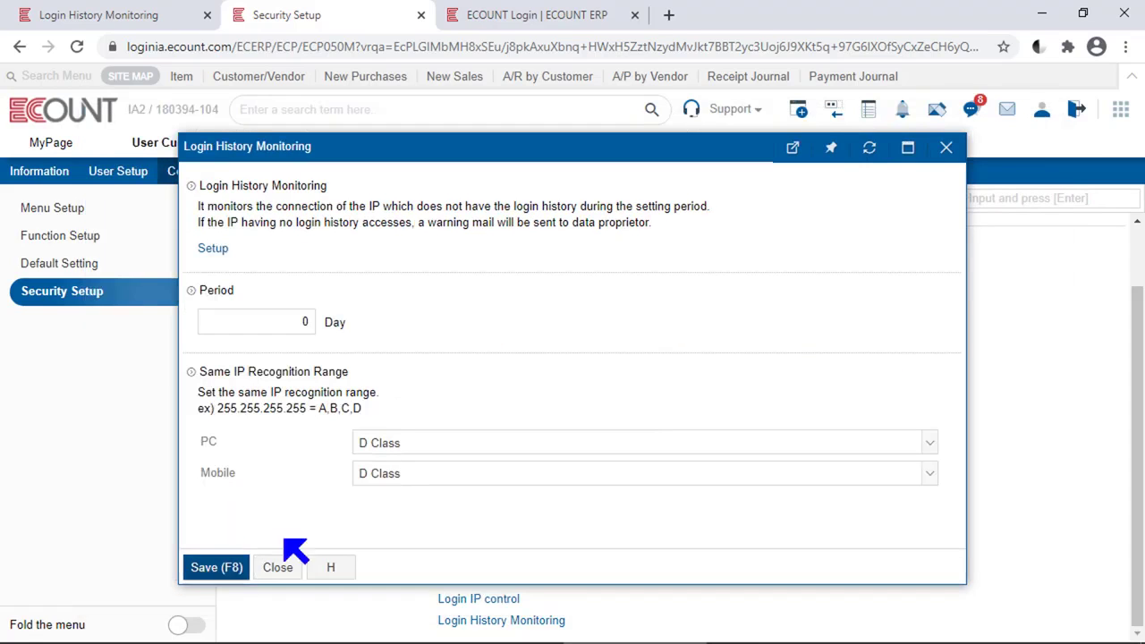
Set the monitoring period to 5 days and the PC same IP recognition range to C Class
click(264, 320)
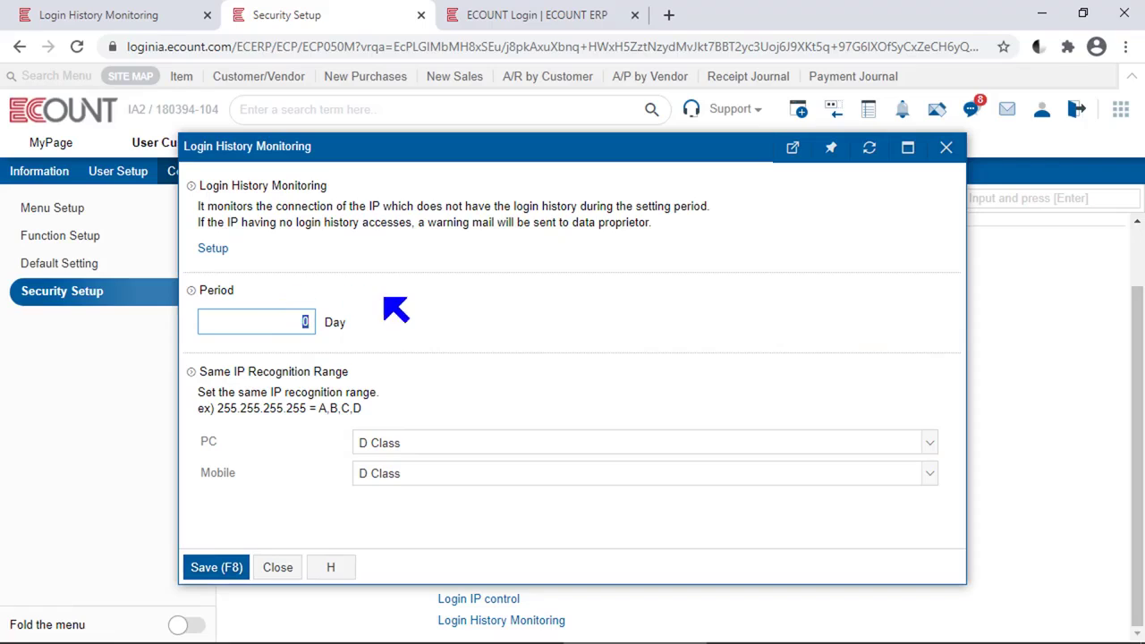
text(5)
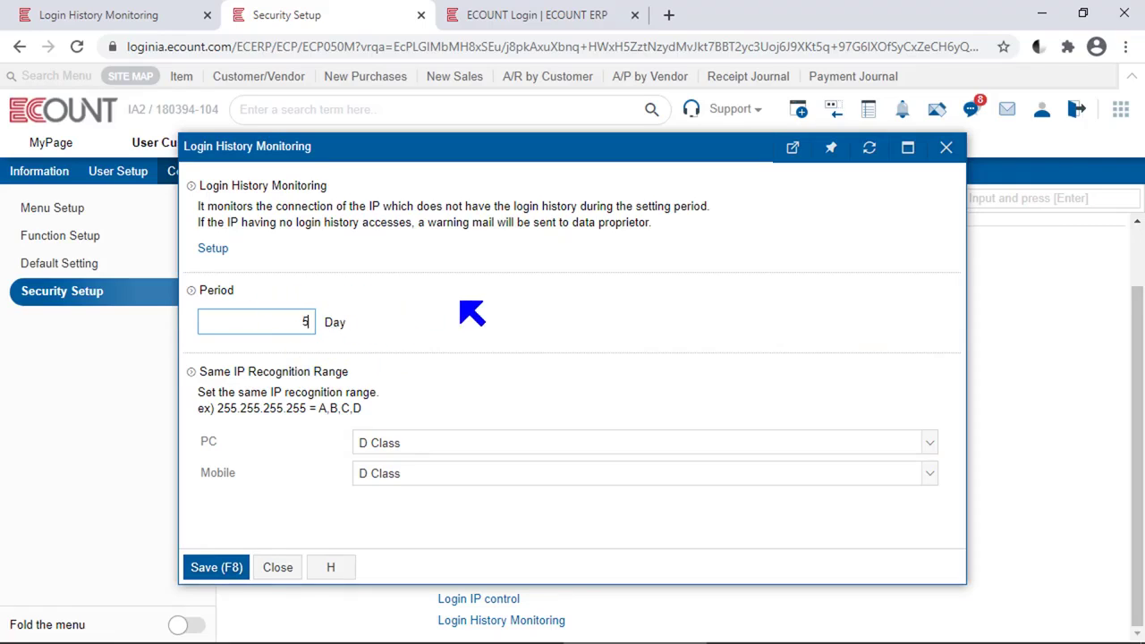
click(504, 450)
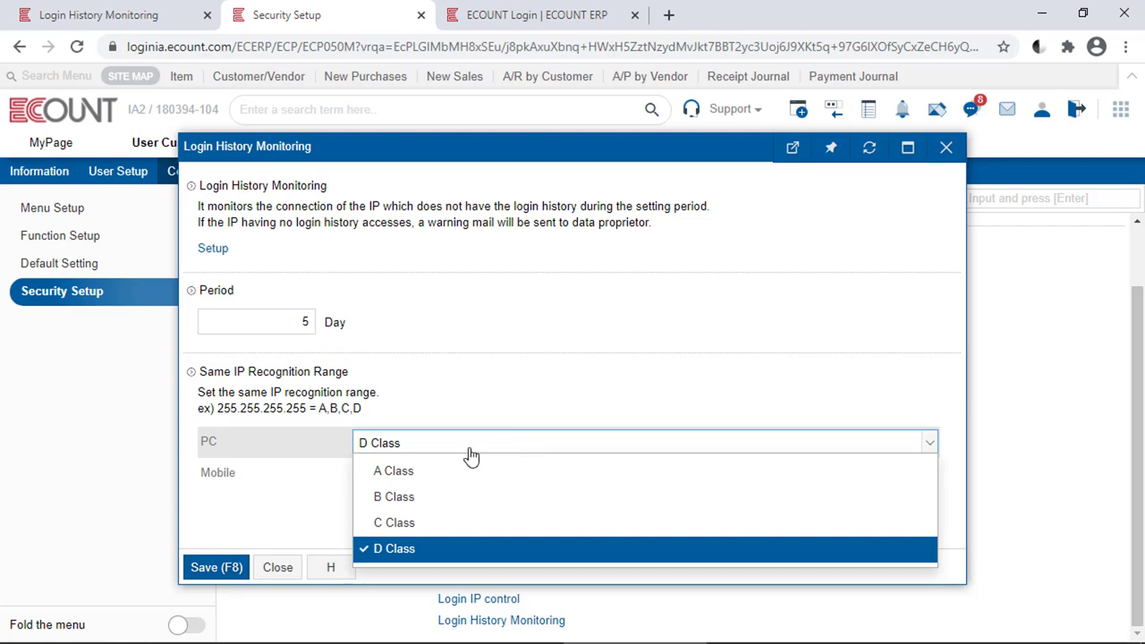
click(415, 560)
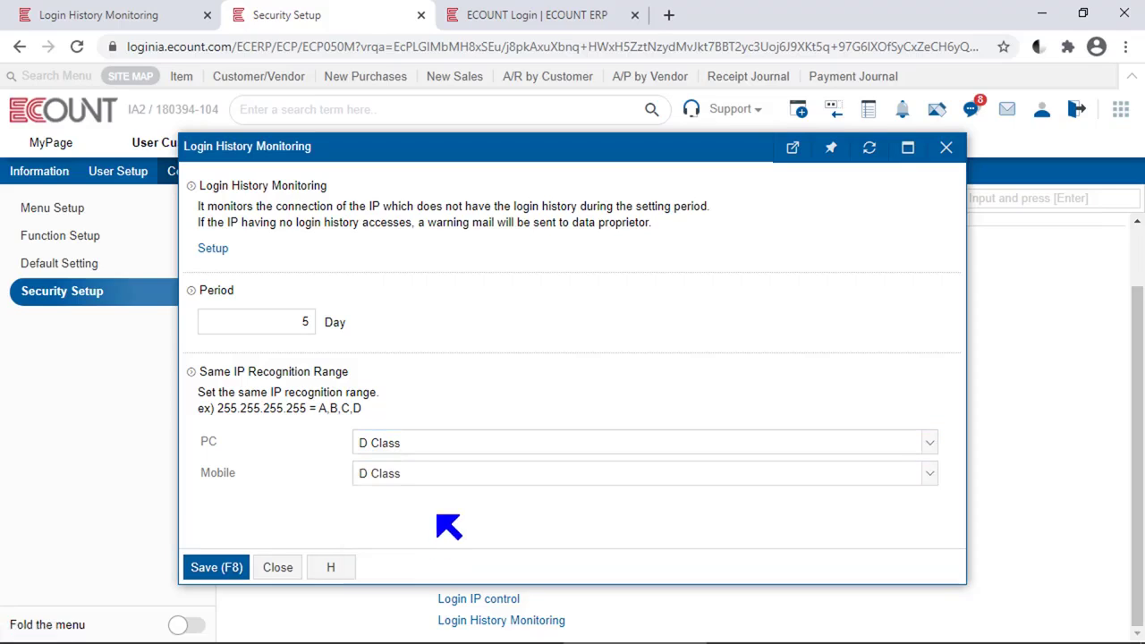
click(421, 450)
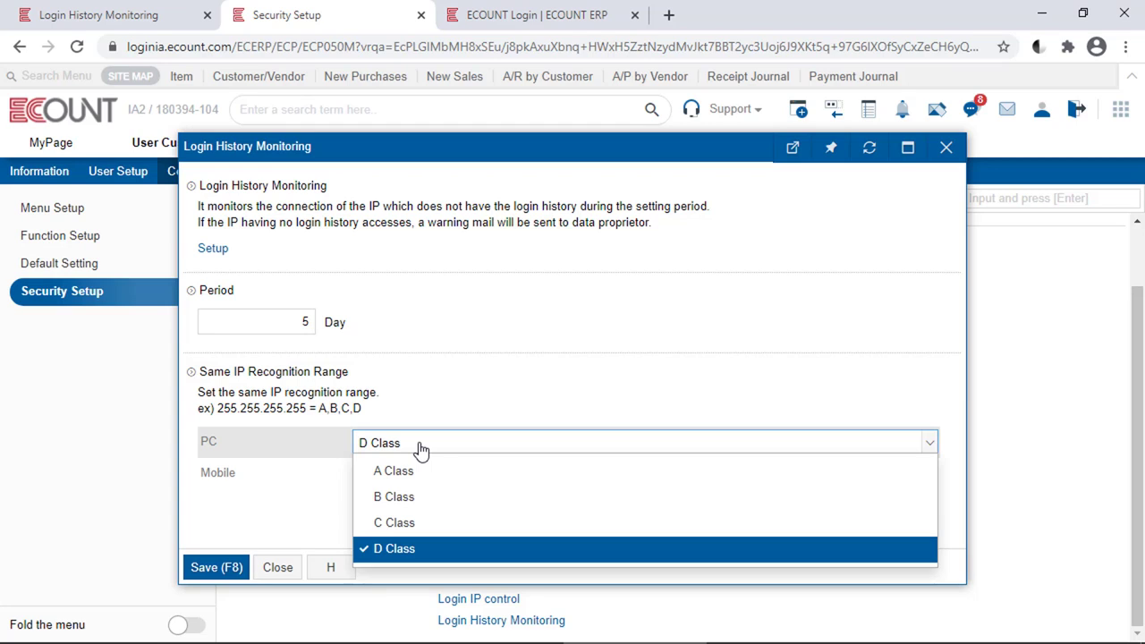
click(408, 525)
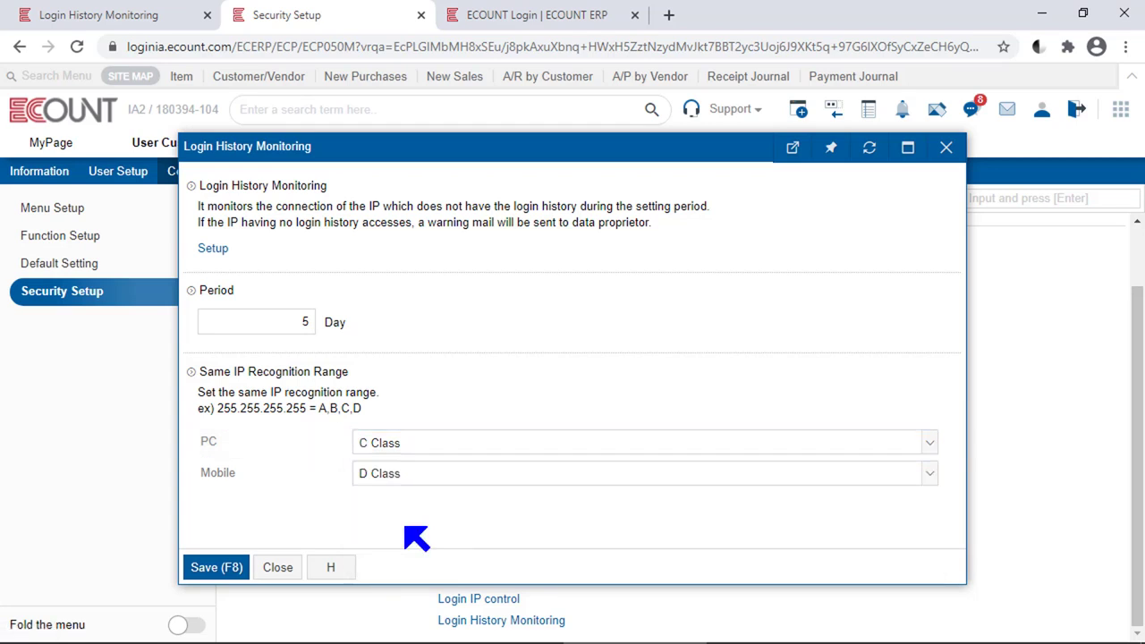
drag(286, 408, 210, 408)
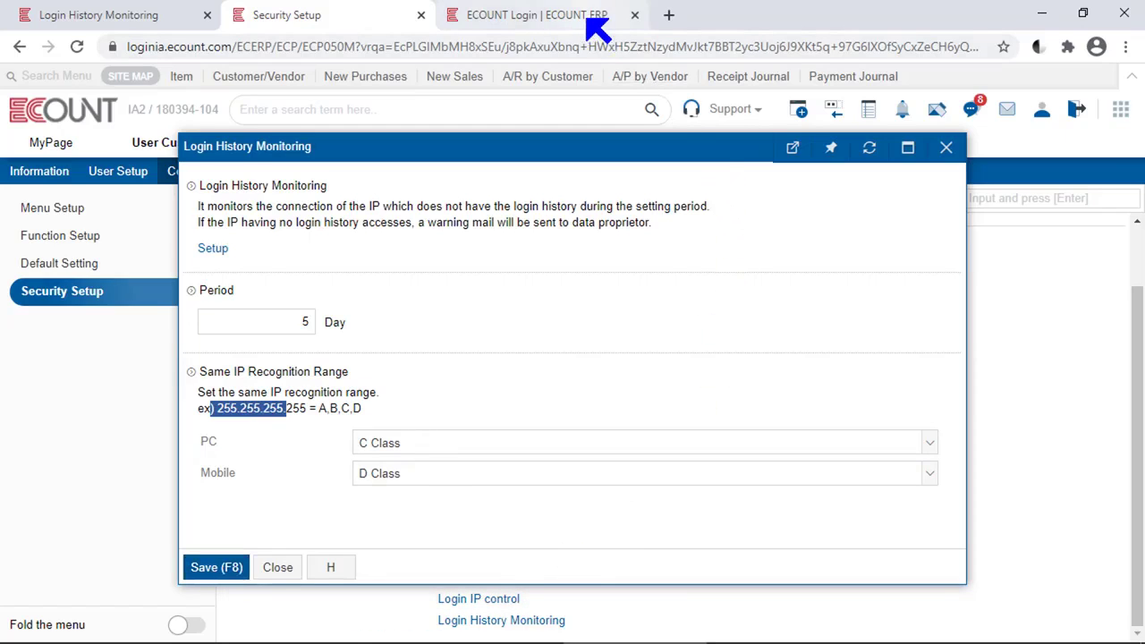
Log in with the prefilled account on the ECOUNT login page, giving "Reason" as the login explanation
click(598, 29)
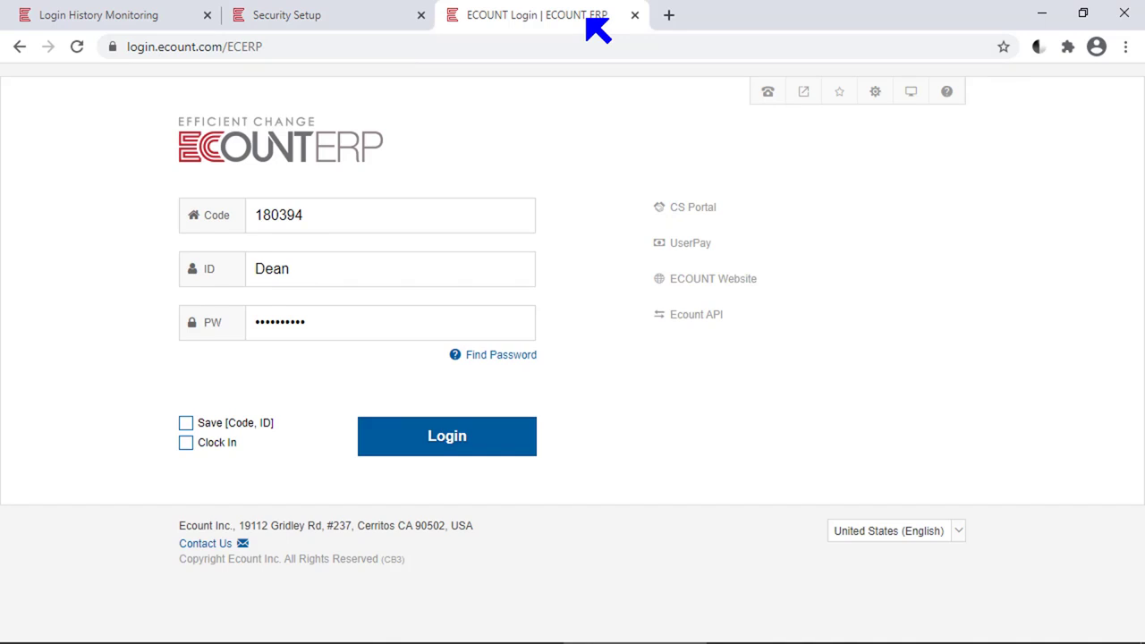
click(407, 449)
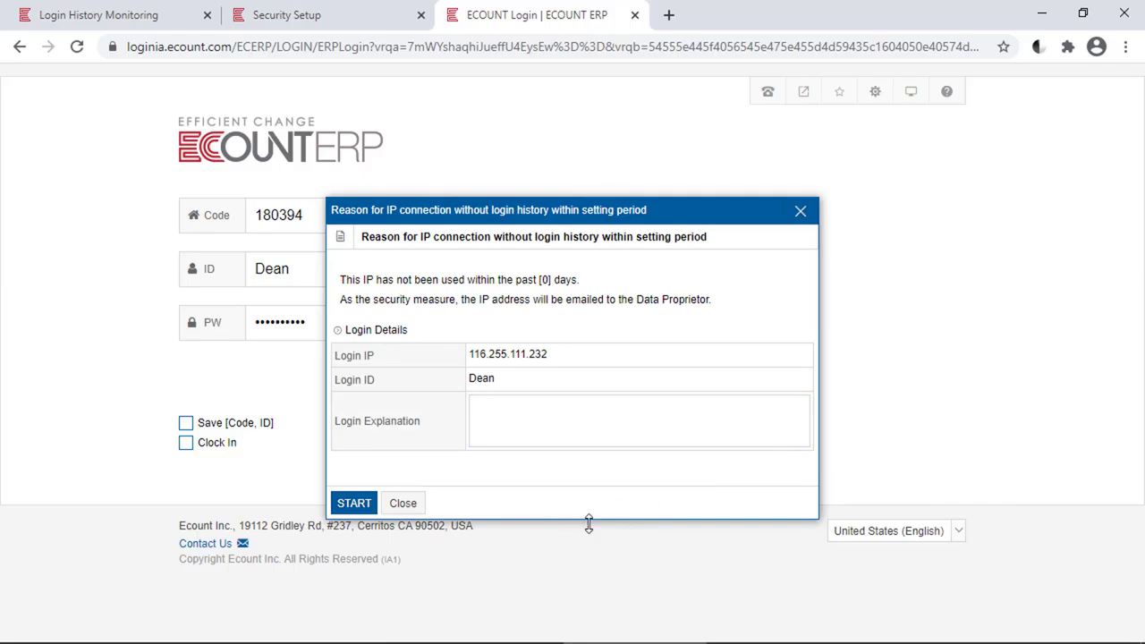
click(547, 415)
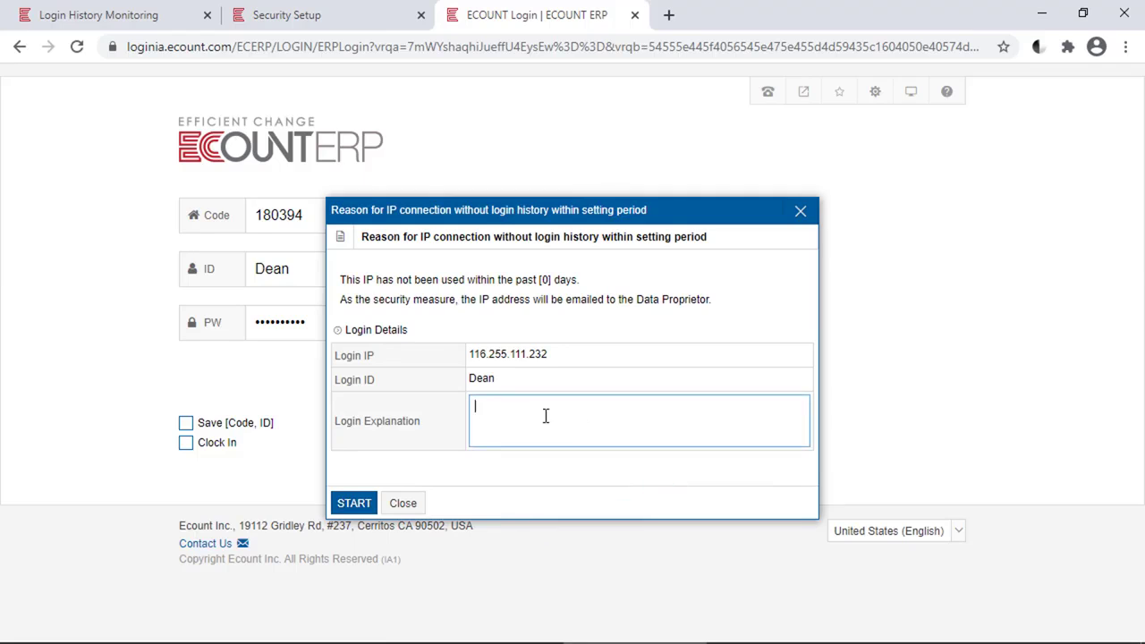
text(Reason)
click(354, 504)
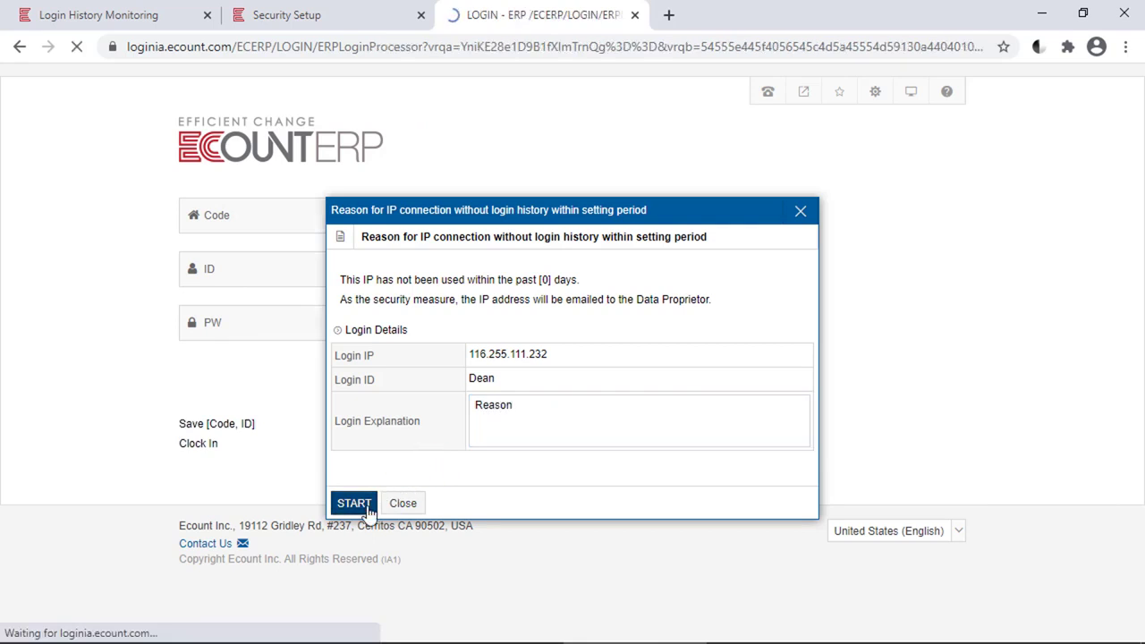
click(355, 503)
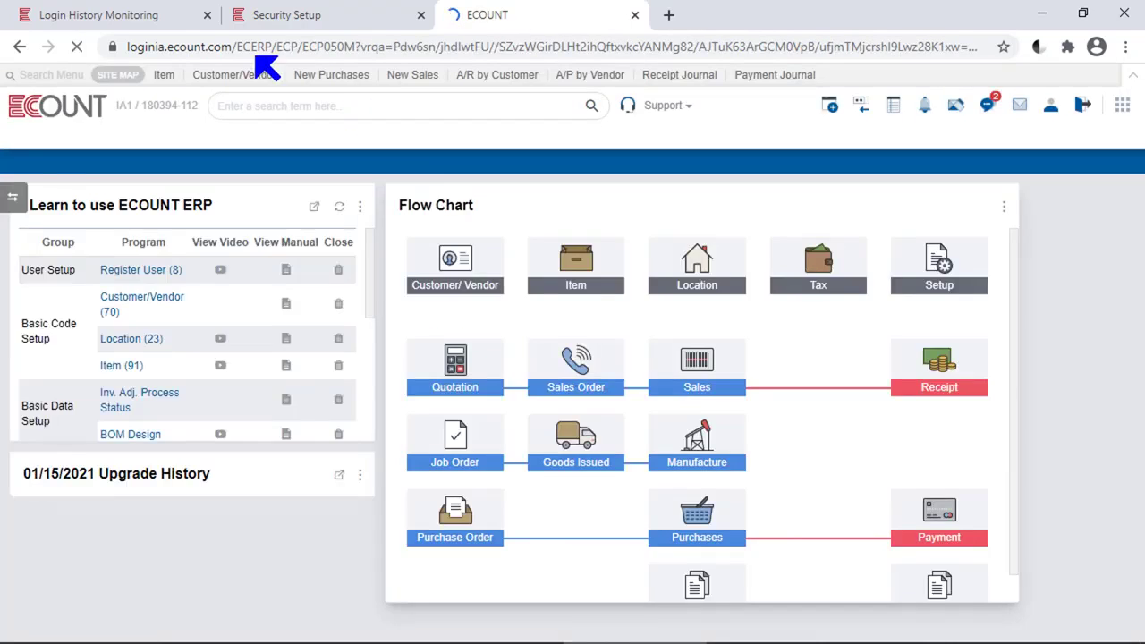
Refresh the Login History Monitoring list and check the user ID of the newest login entry
click(110, 15)
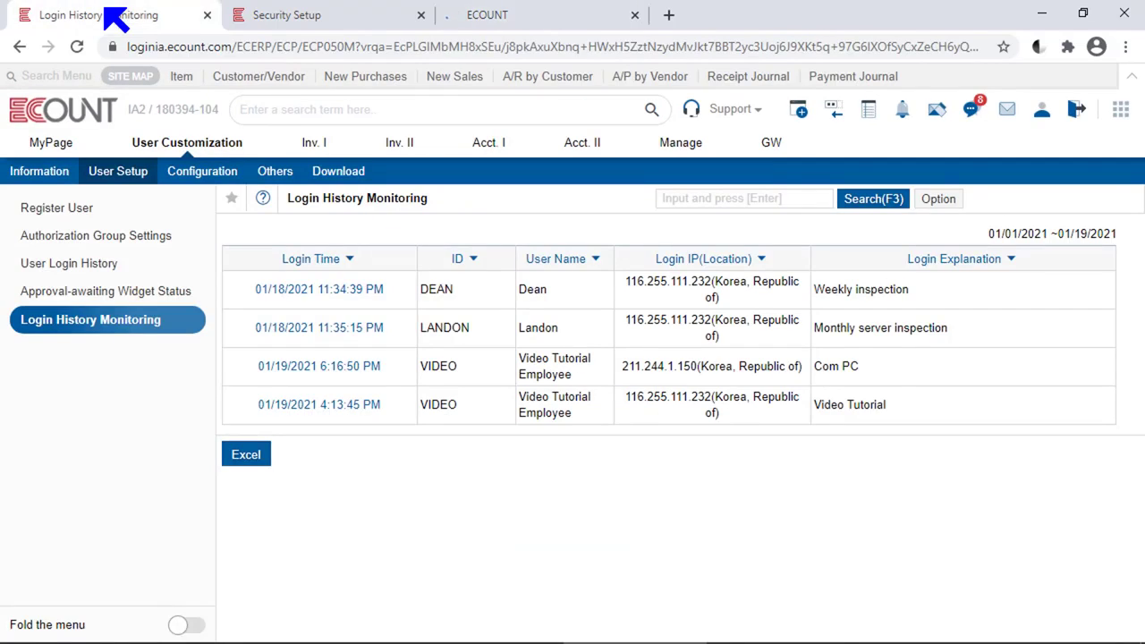
click(767, 204)
key(Return)
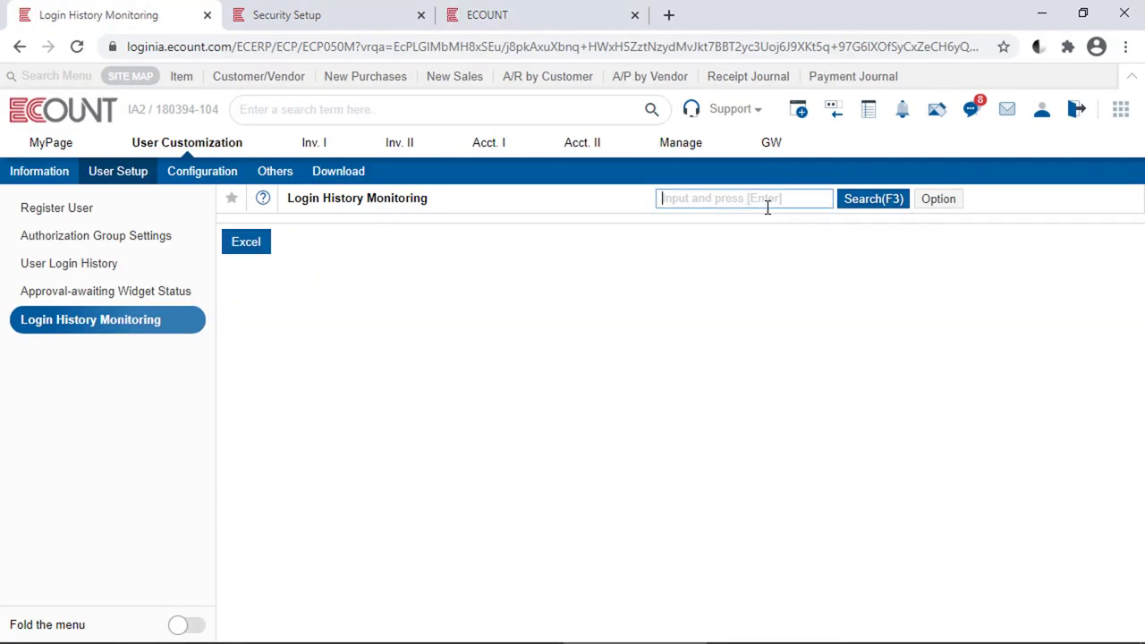
drag(495, 290, 390, 291)
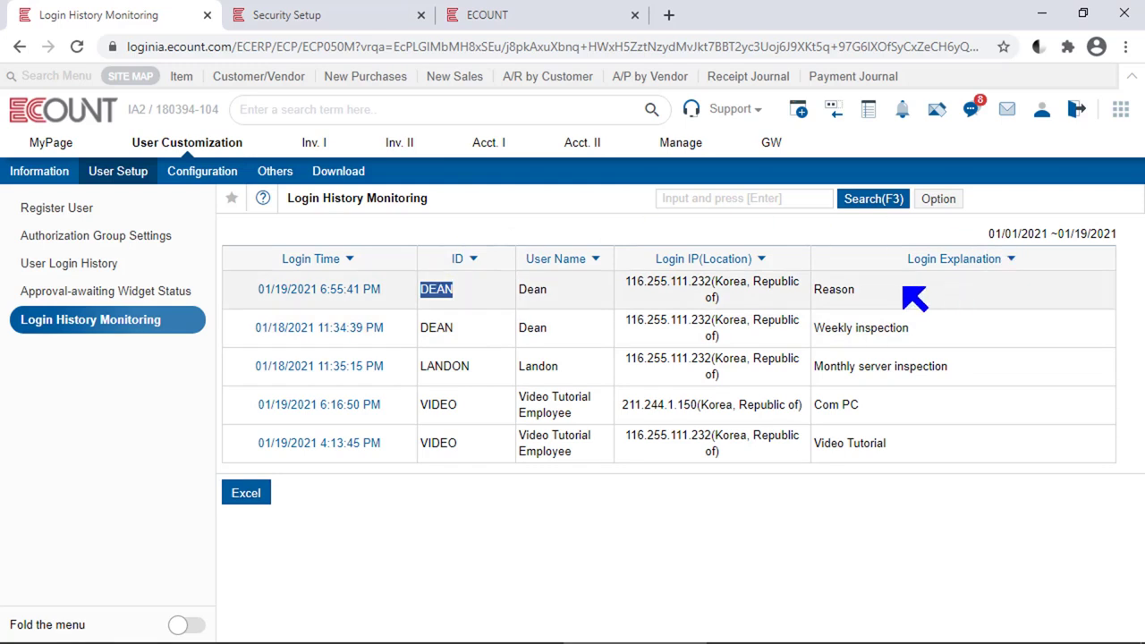
Search the monitored login history with the type set to By ID/IP
click(870, 200)
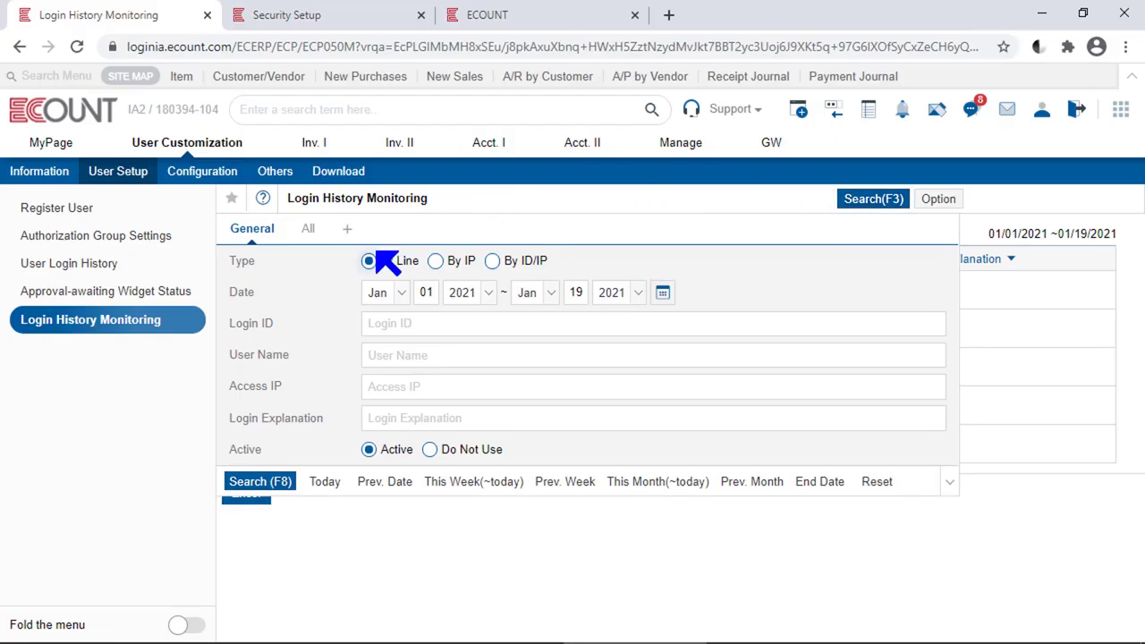
click(439, 262)
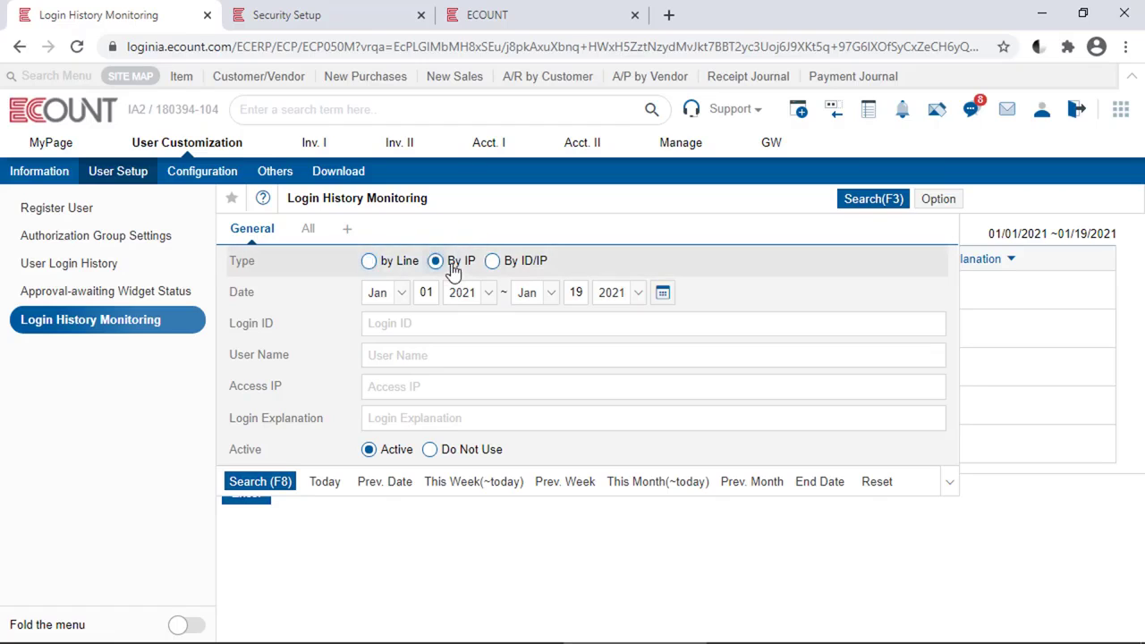
click(521, 263)
click(260, 482)
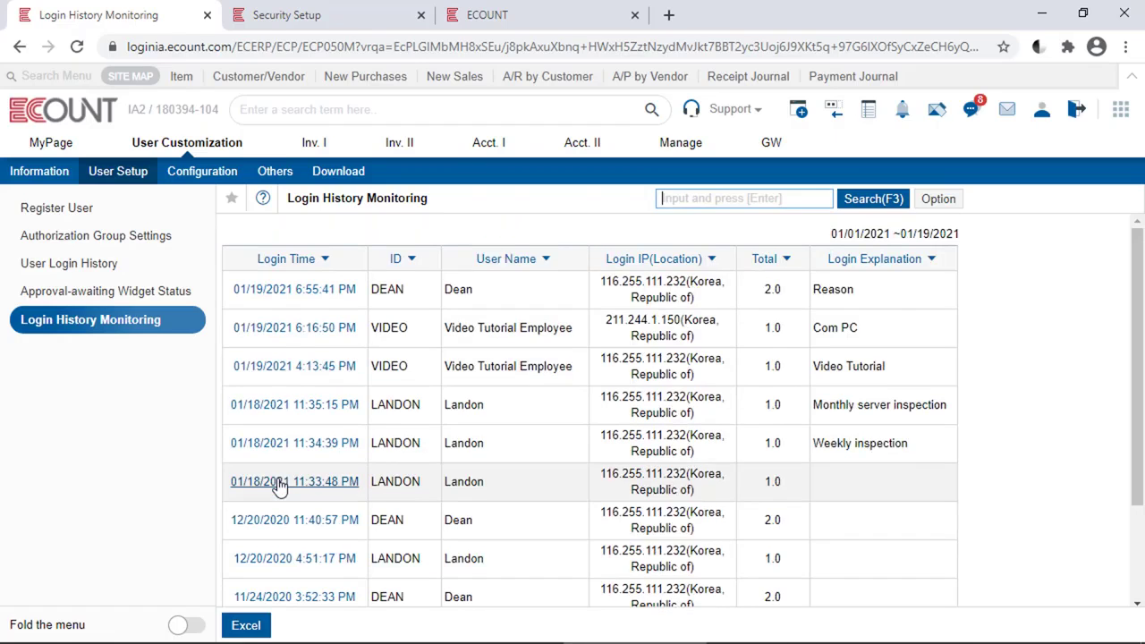
View the user login history behind the 01/18/2021 11:33:48 PM and 01/19/2021 6:55:41 PM entries, checking the latter's search conditions
click(279, 486)
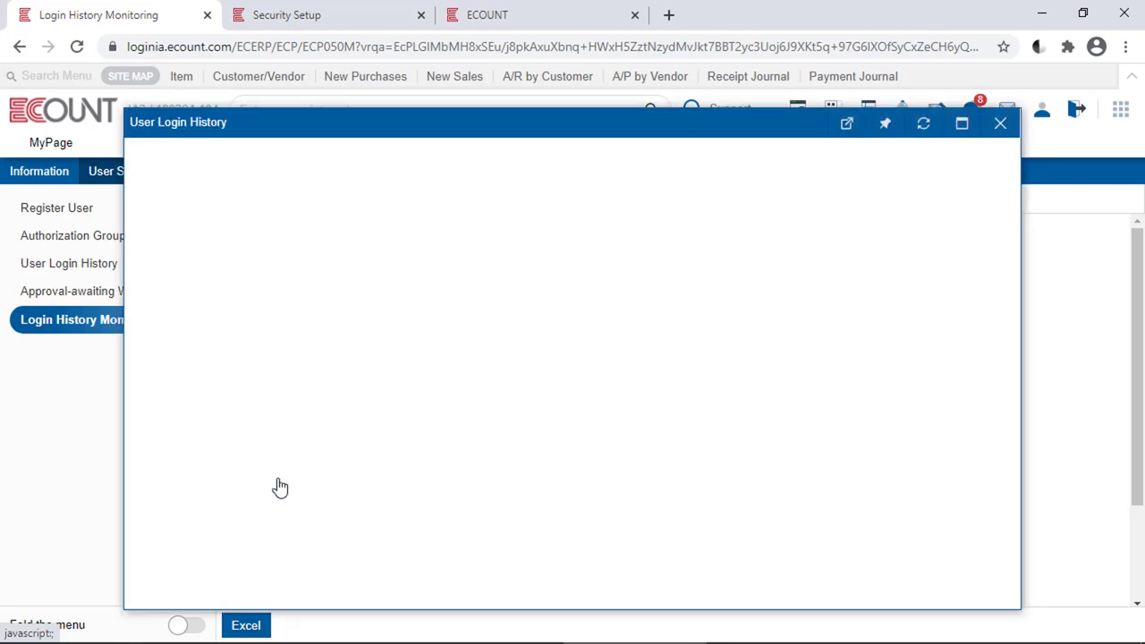
click(1001, 123)
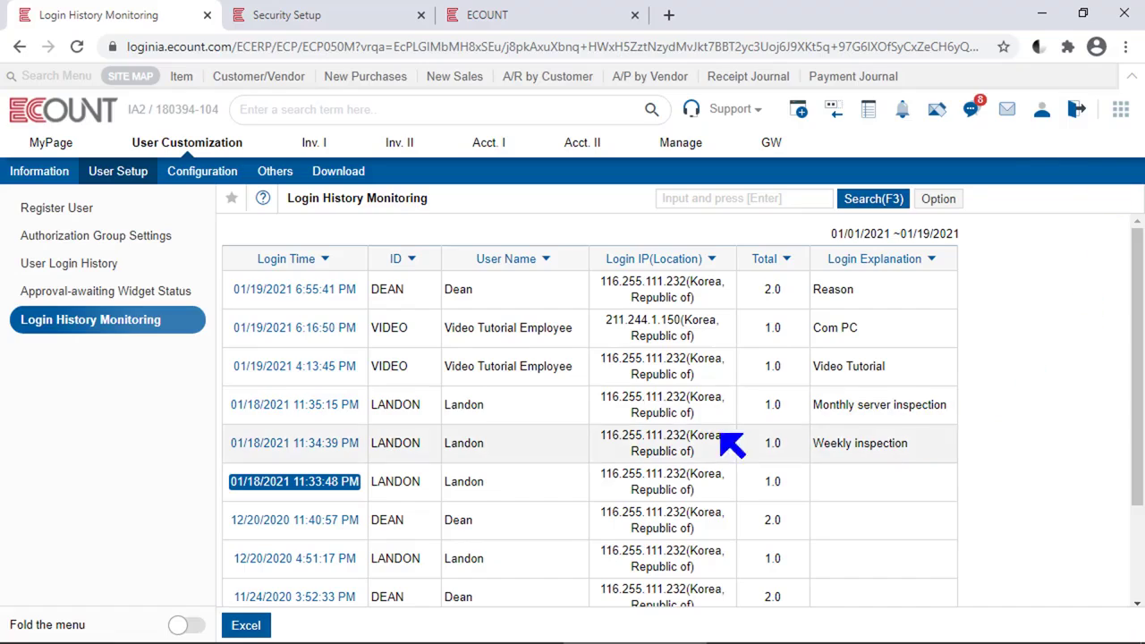
click(295, 290)
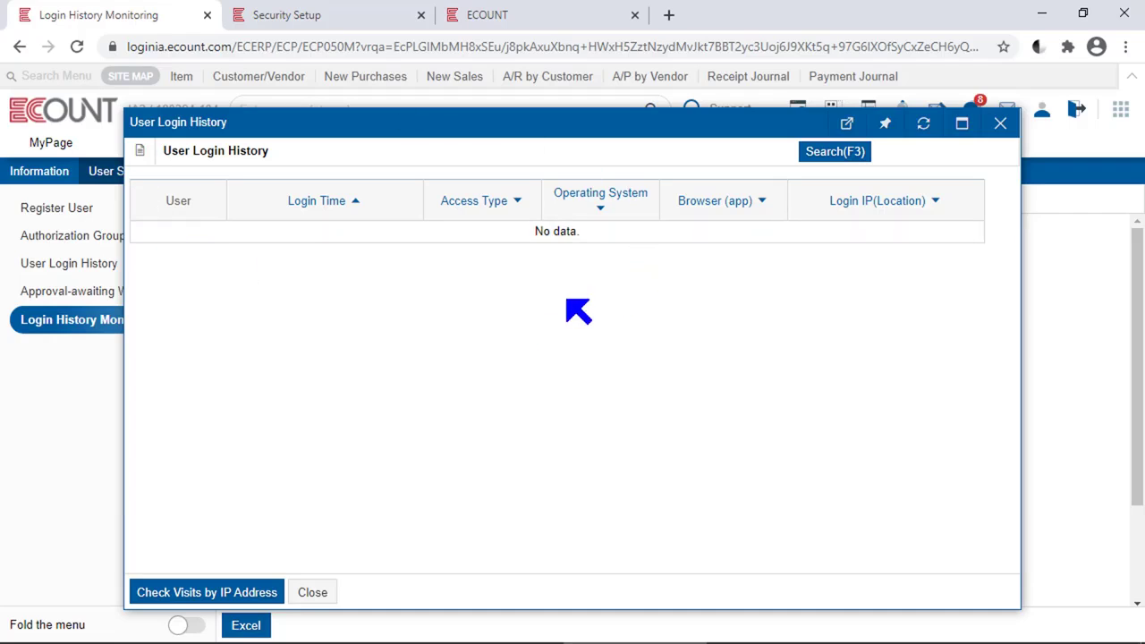
click(838, 154)
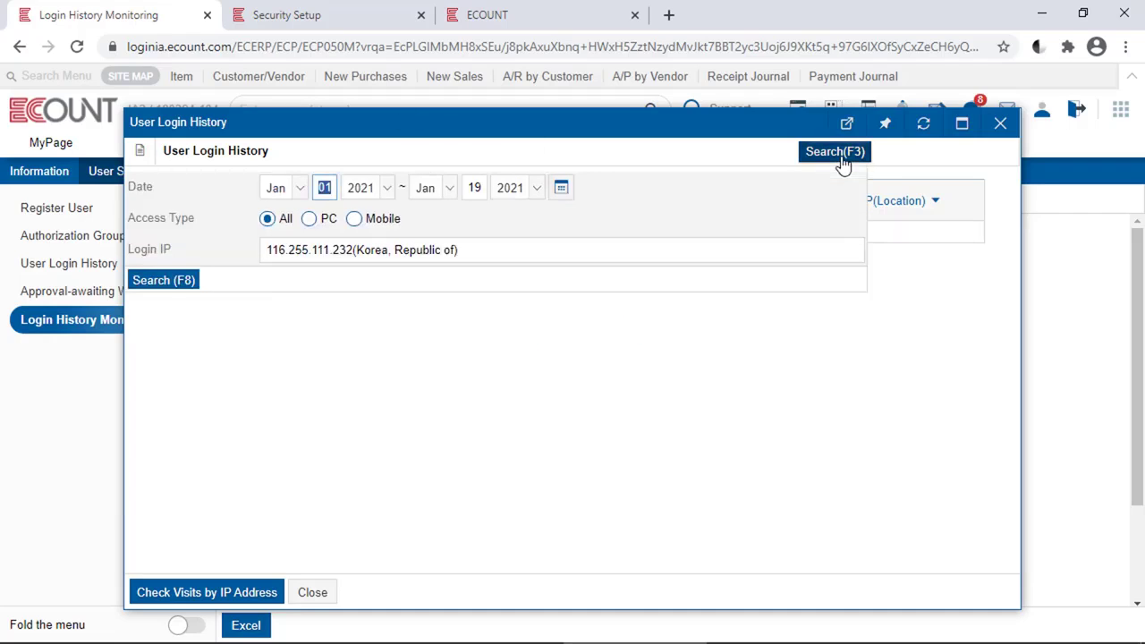
click(841, 160)
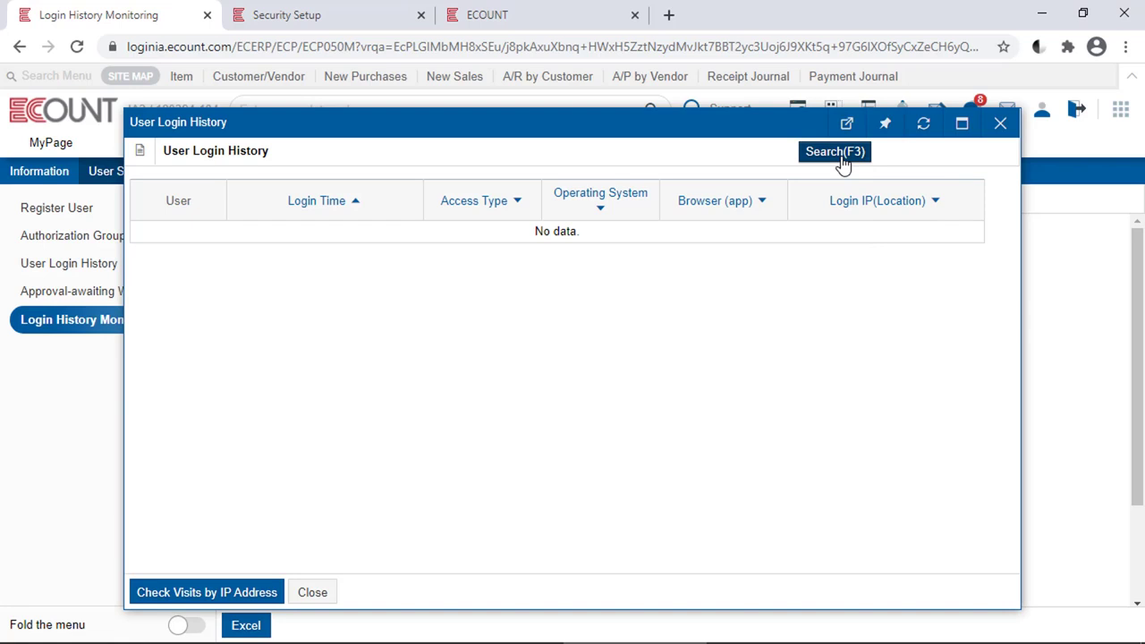
key(Escape)
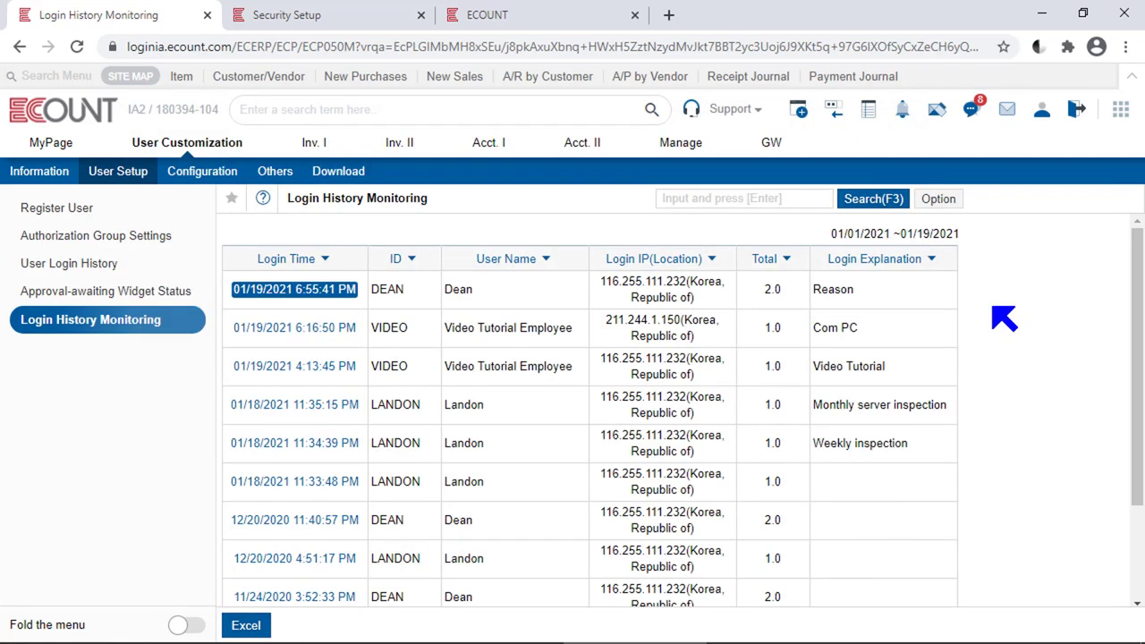
Open the user login history of the 01/19/2021 4:13:45 PM entry and view its visits by IP address
click(305, 367)
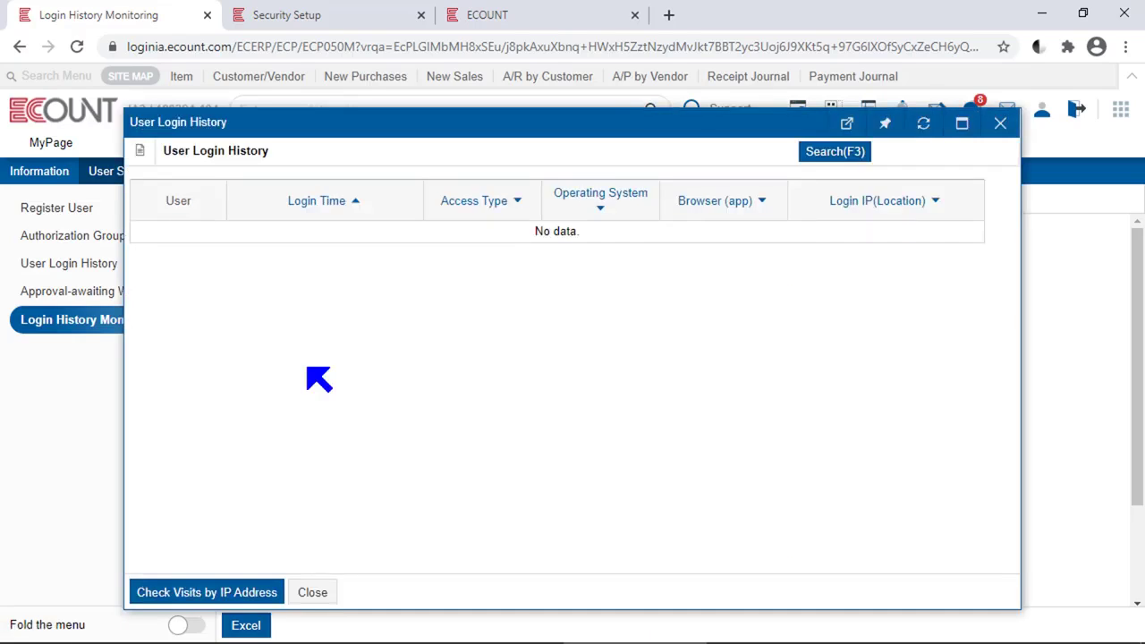
click(264, 595)
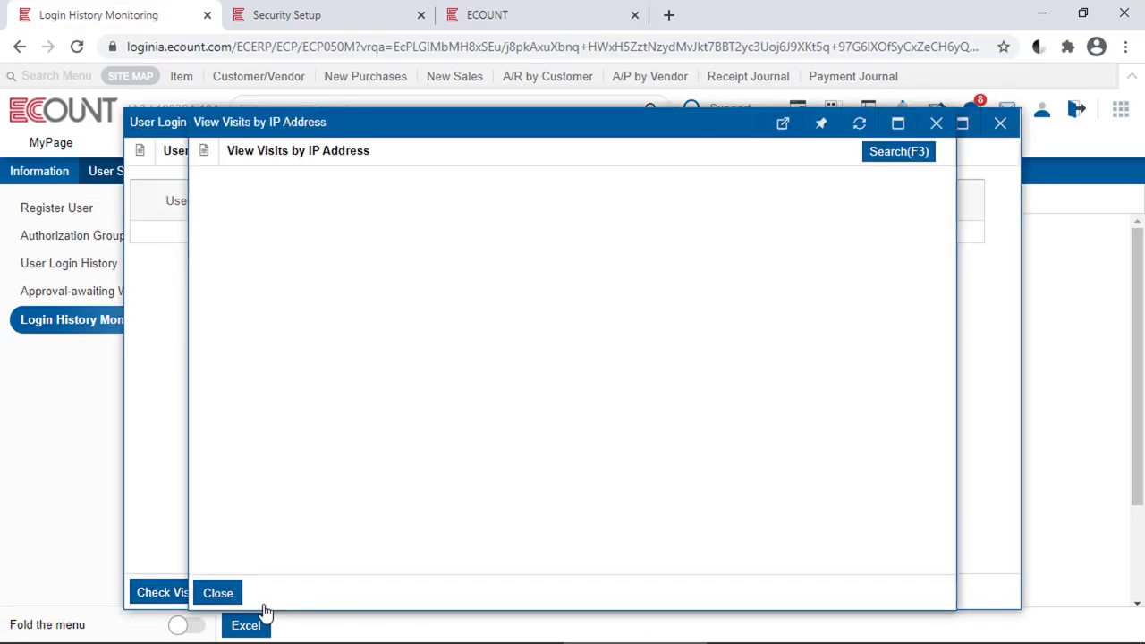